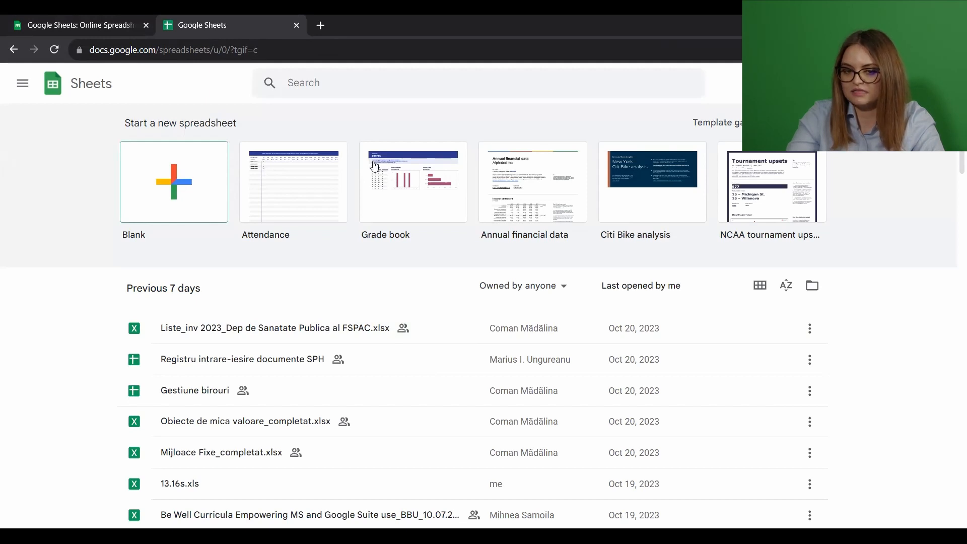
# Step: Create a blank spreadsheet and name it "Patient data"
pyautogui.click(201, 177)
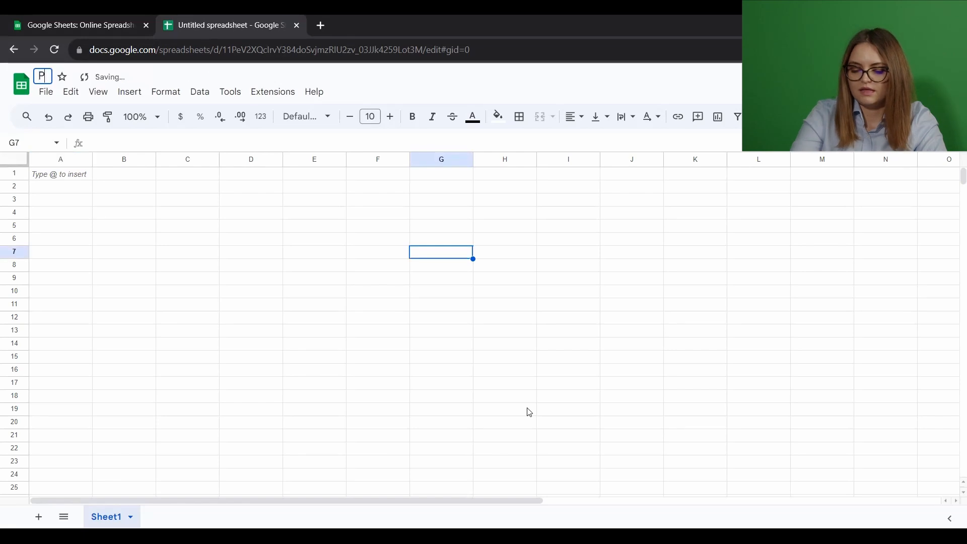
pyautogui.write('atient data')
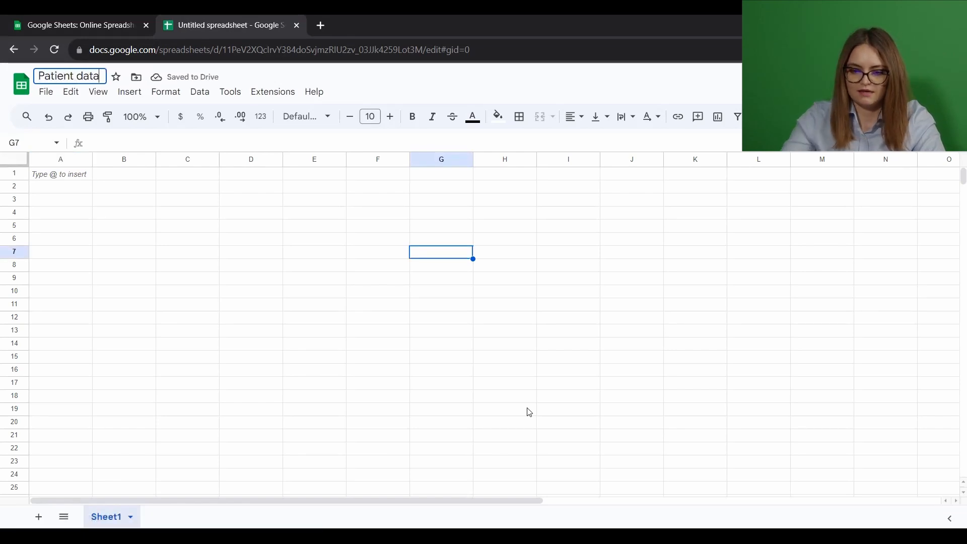
pyautogui.click(342, 291)
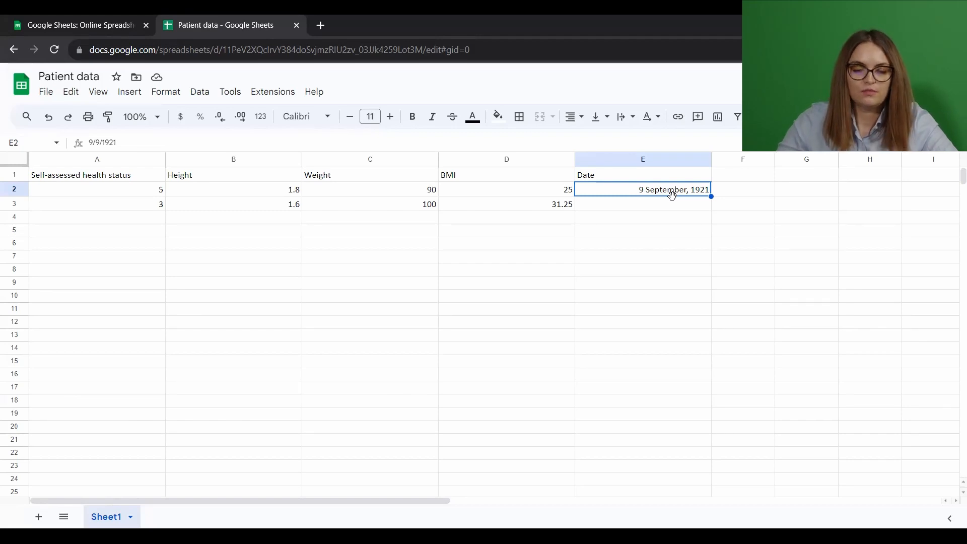
# Step: Format the date in cell E2 with the standard Date number format (9/26/2008 style)
pyautogui.rightClick(701, 198)
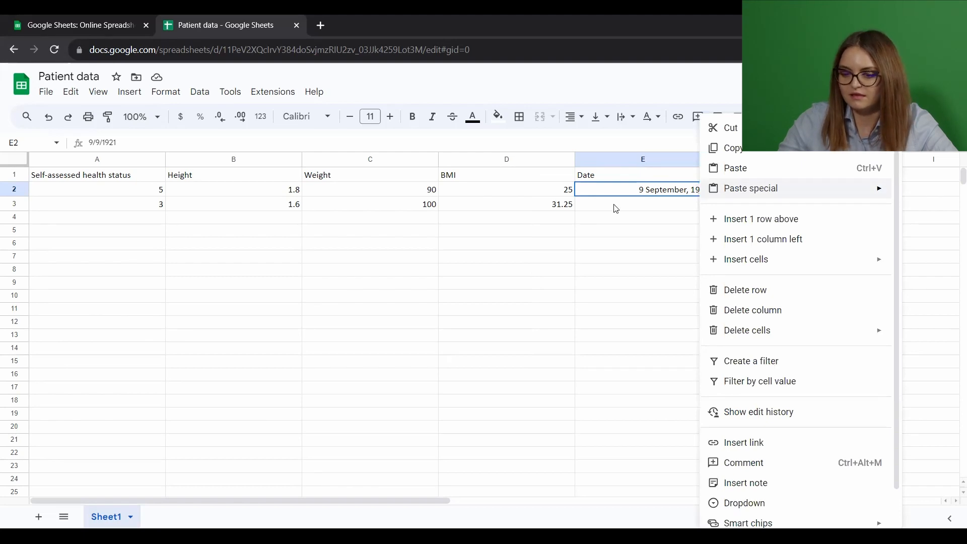
pyautogui.press('Escape')
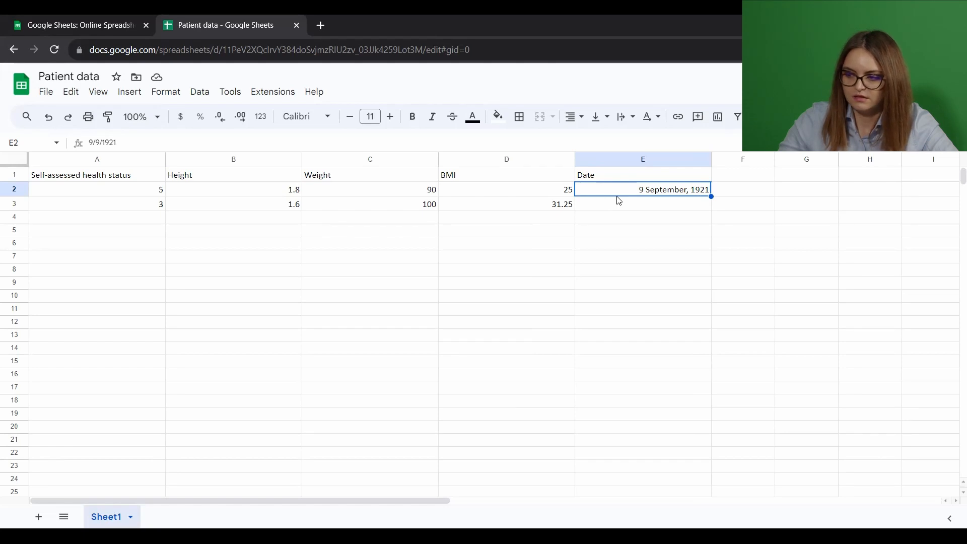
pyautogui.click(165, 92)
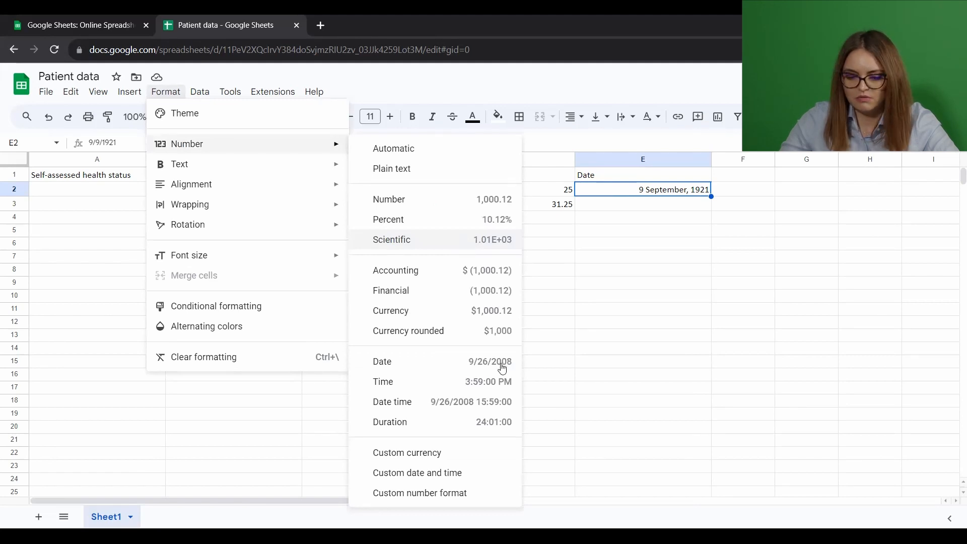
pyautogui.click(502, 369)
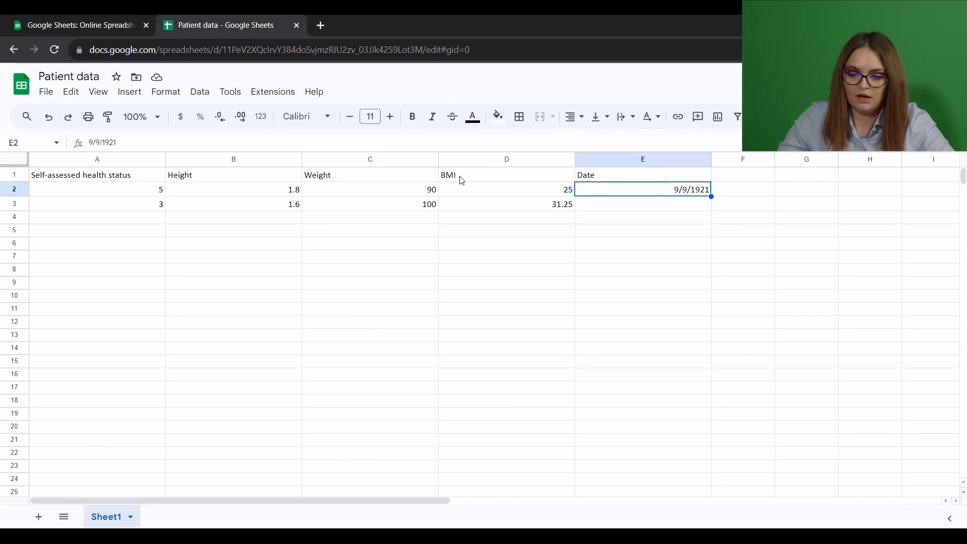
# Step: Replace the BMI value in cell D2 with the formula =C2/(B2*2)
pyautogui.press('Left')
pyautogui.press('Delete')
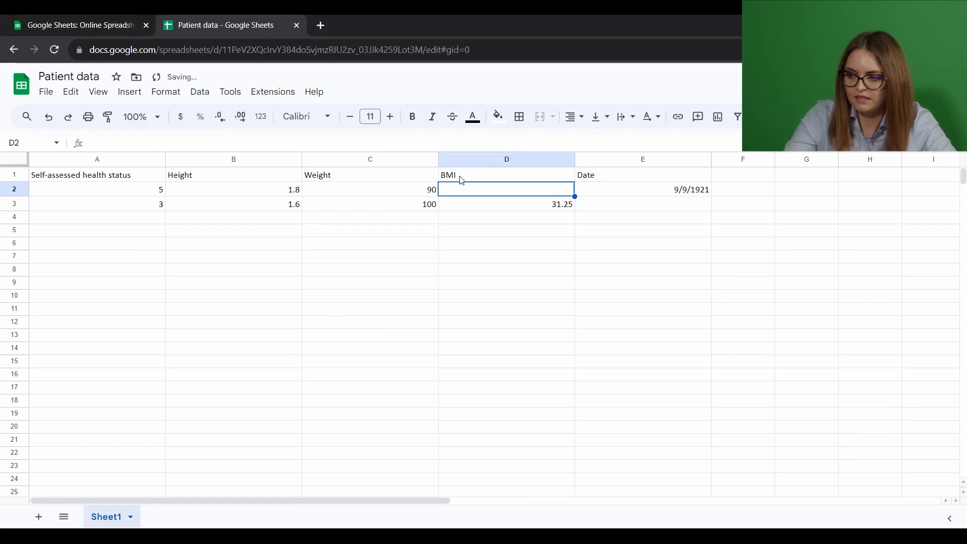
pyautogui.write('=')
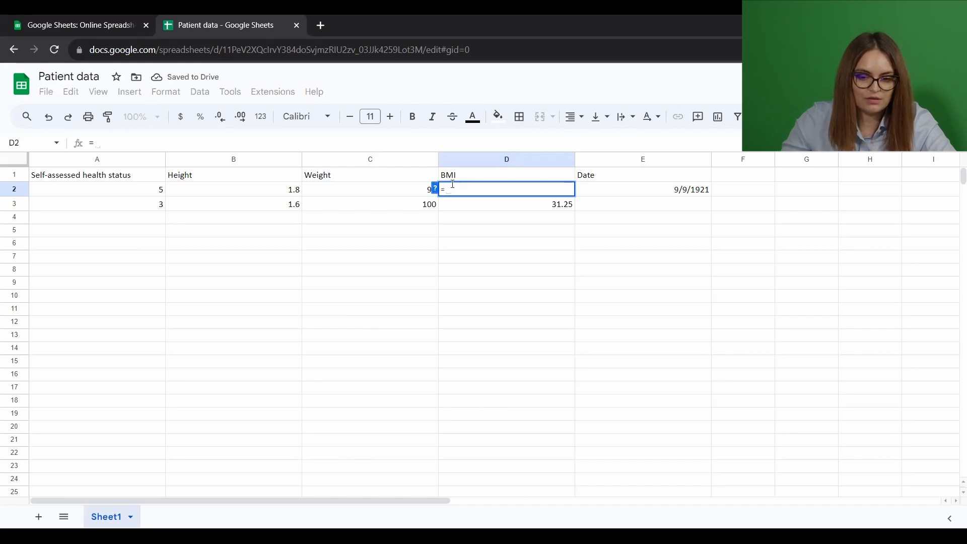
pyautogui.click(412, 189)
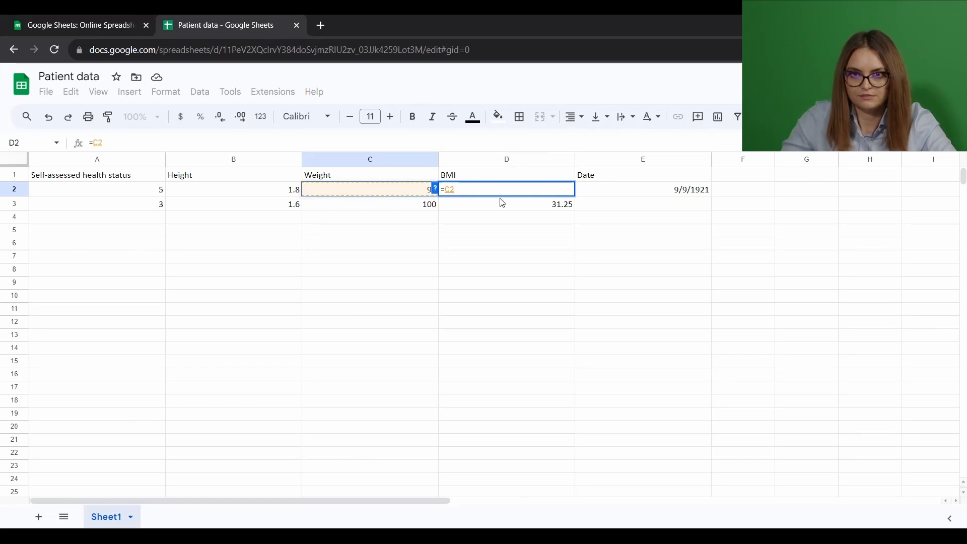
pyautogui.write('/')
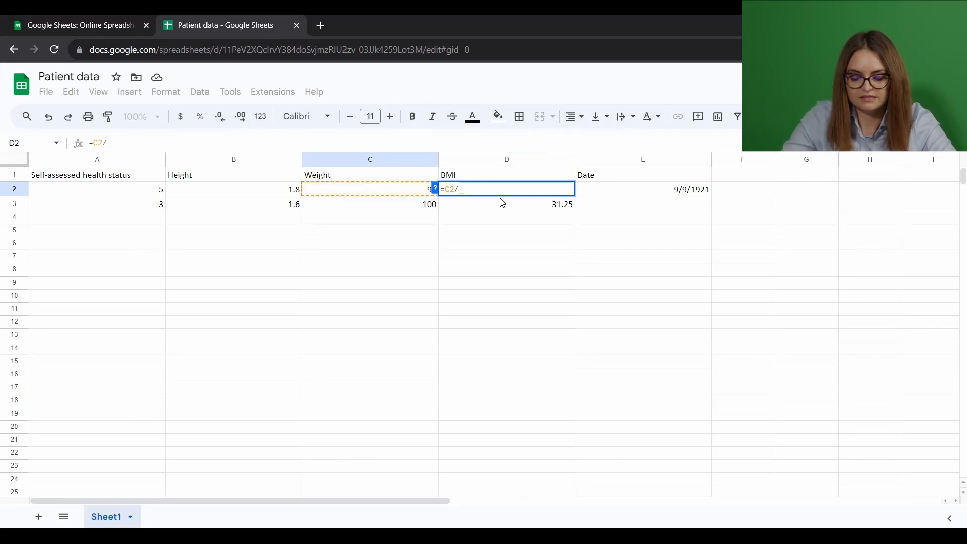
pyautogui.write('(')
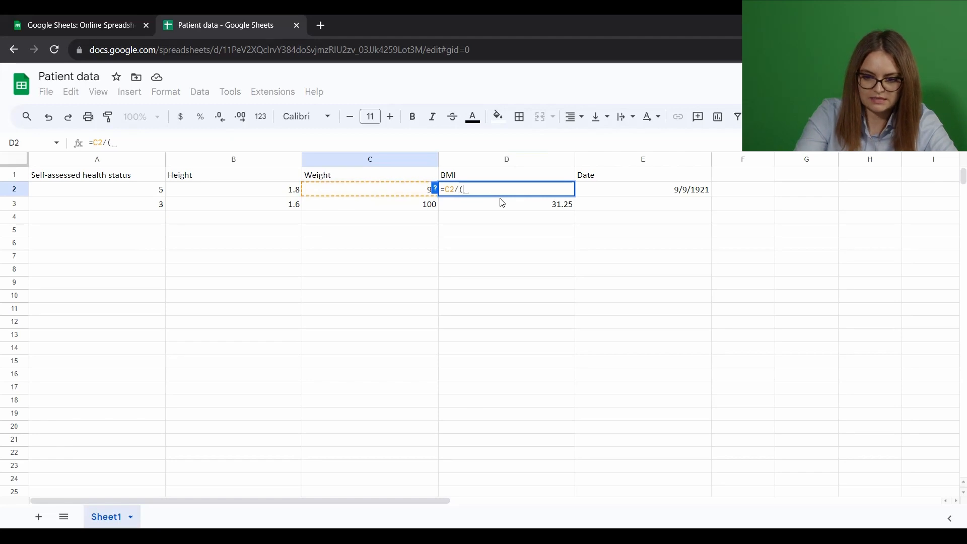
pyautogui.click(250, 192)
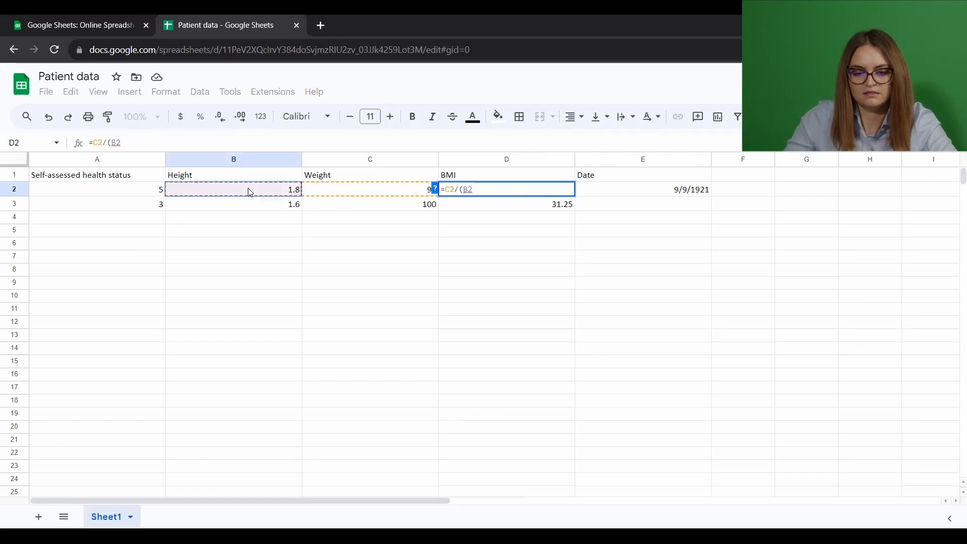
pyautogui.write('*2')
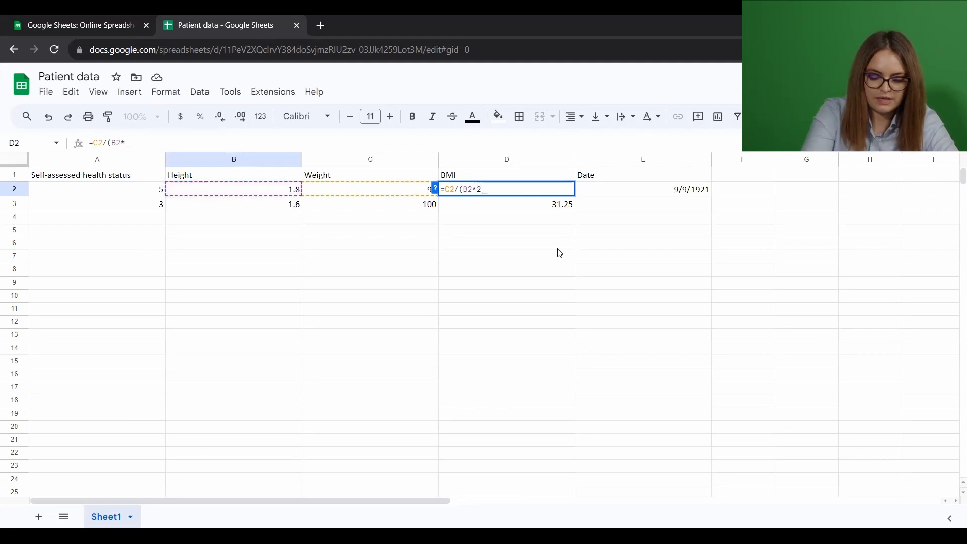
pyautogui.write(')')
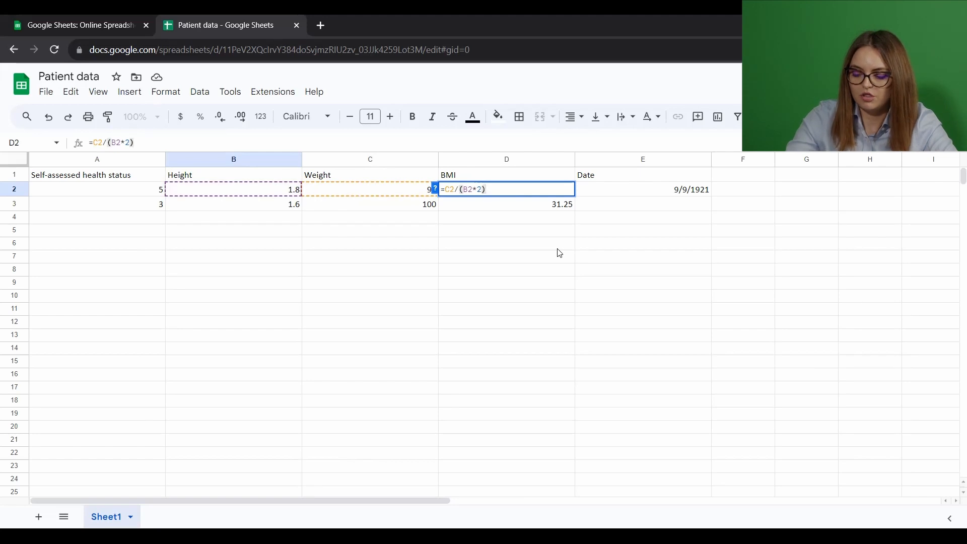
pyautogui.press('Return')
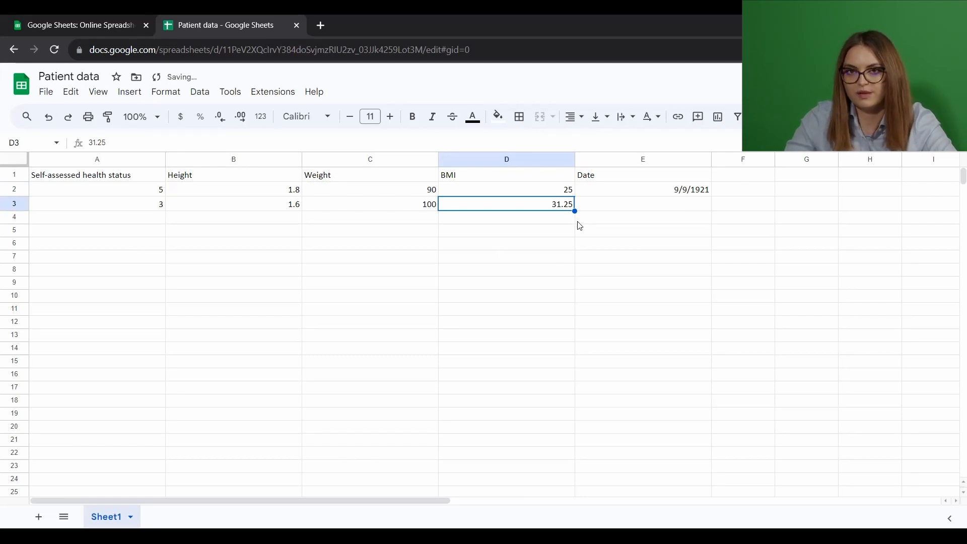
pyautogui.click(570, 191)
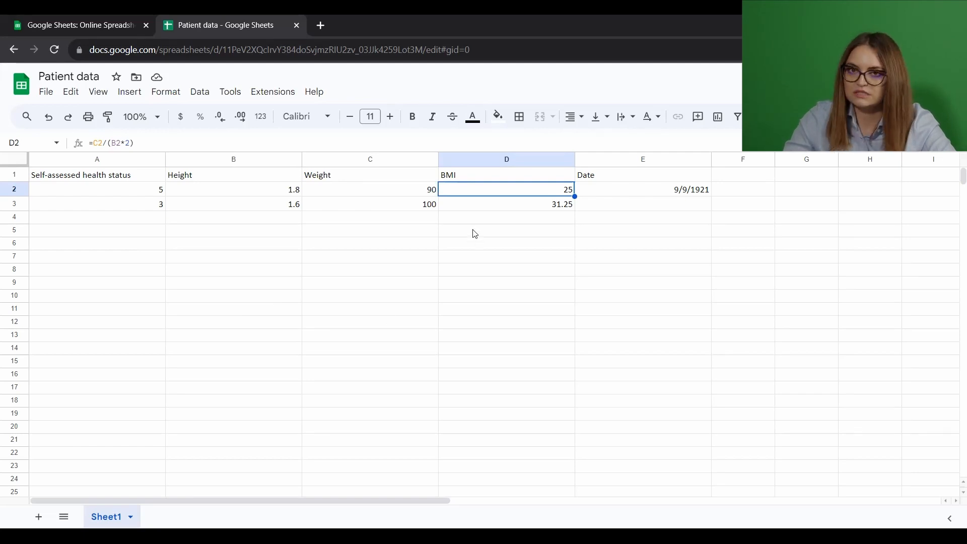
# Step: Try subtracting the two weights with the formula =C3-C2 in cell D4, and undo the entry
pyautogui.click(510, 222)
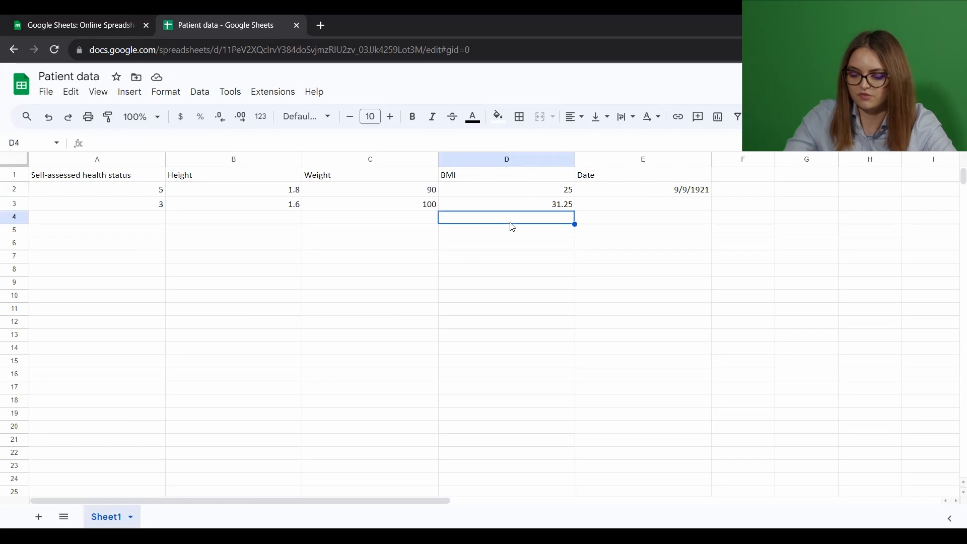
pyautogui.write('=')
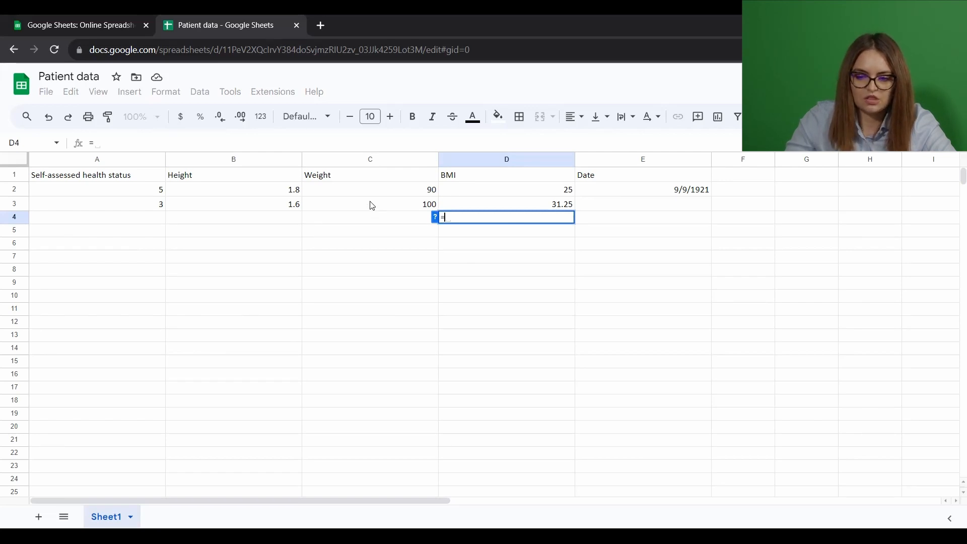
pyautogui.write('C3-')
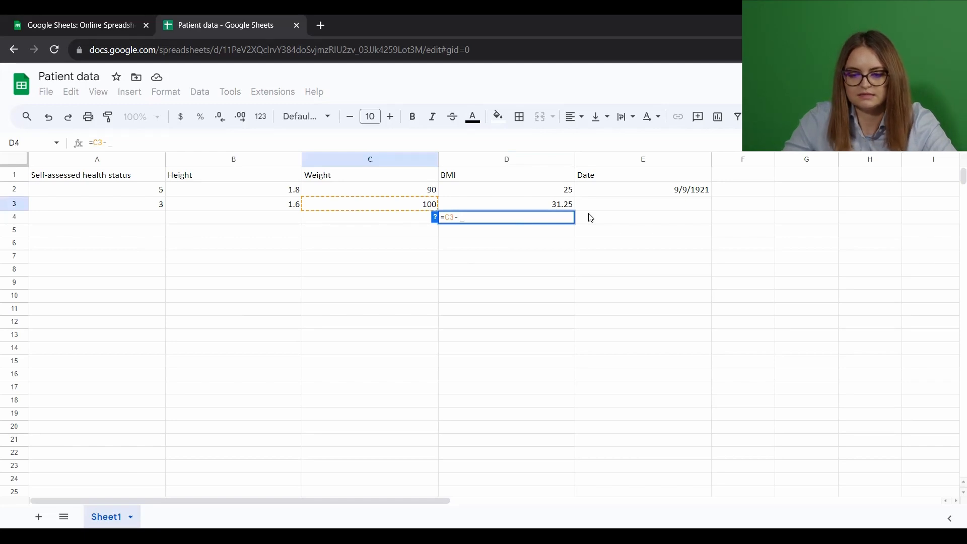
pyautogui.write('C2')
pyautogui.press('Return')
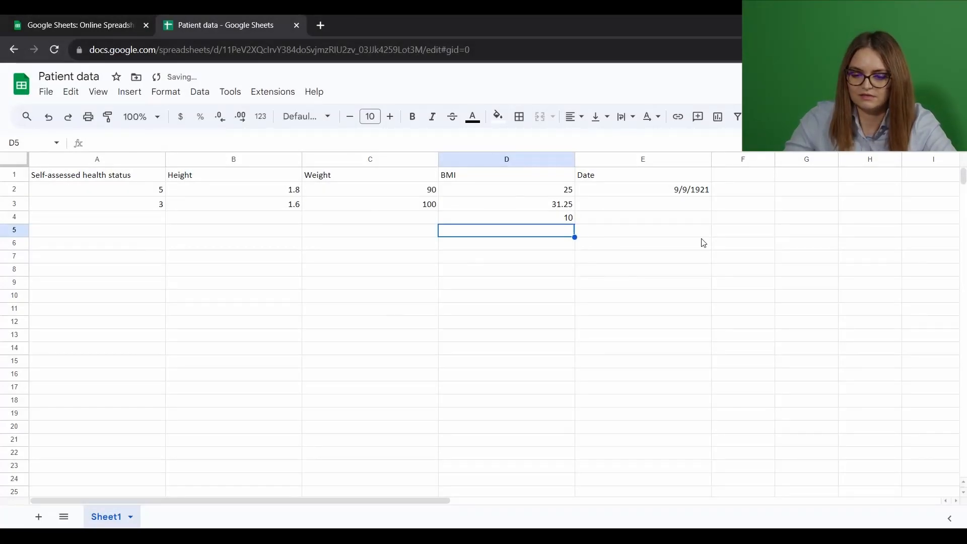
pyautogui.hotkey('ctrl', 'z')
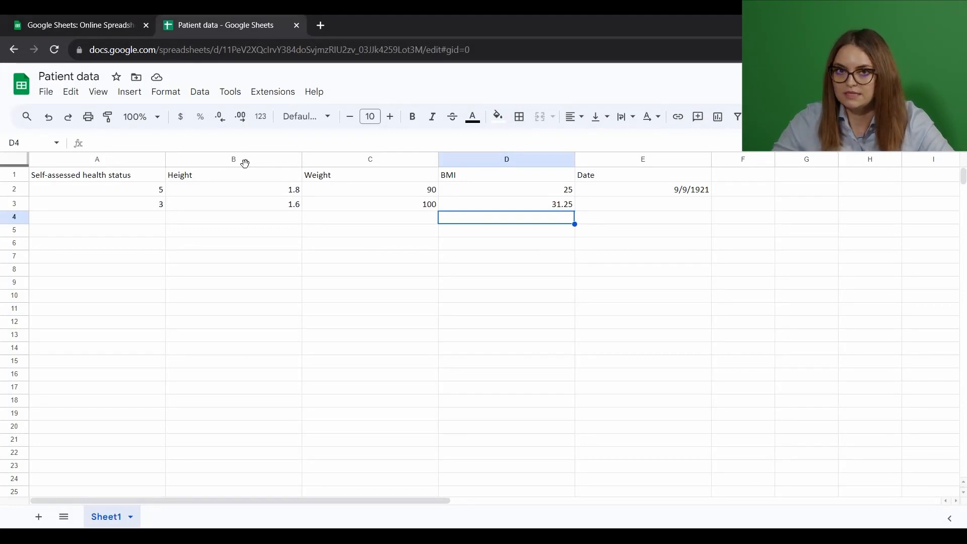
# Step: Create a filter on the Height column and open its filter-by-values options
pyautogui.click(245, 157)
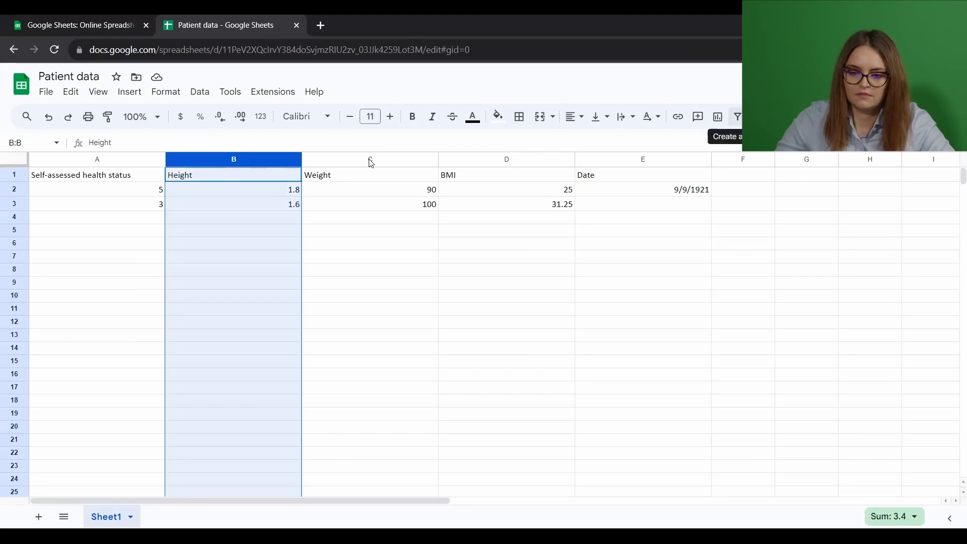
pyautogui.click(296, 176)
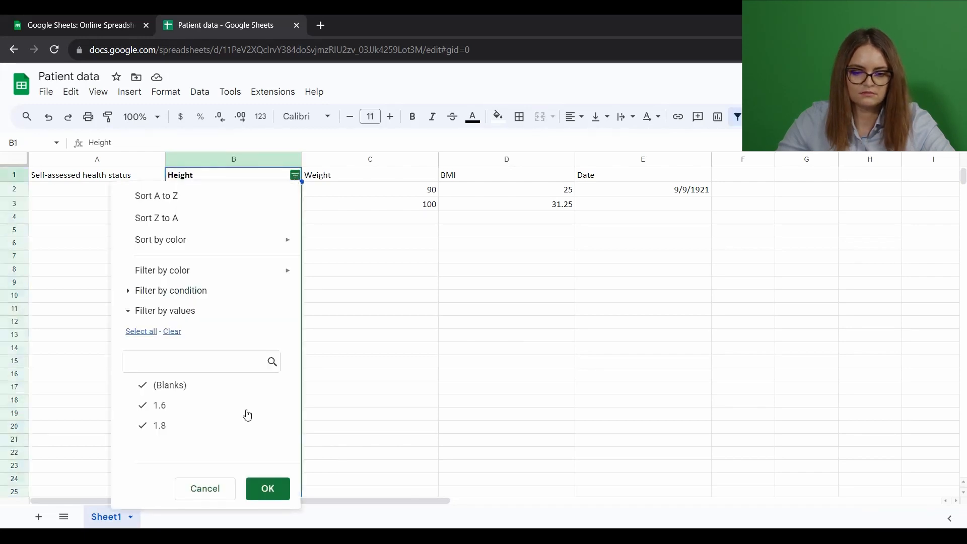
pyautogui.click(215, 412)
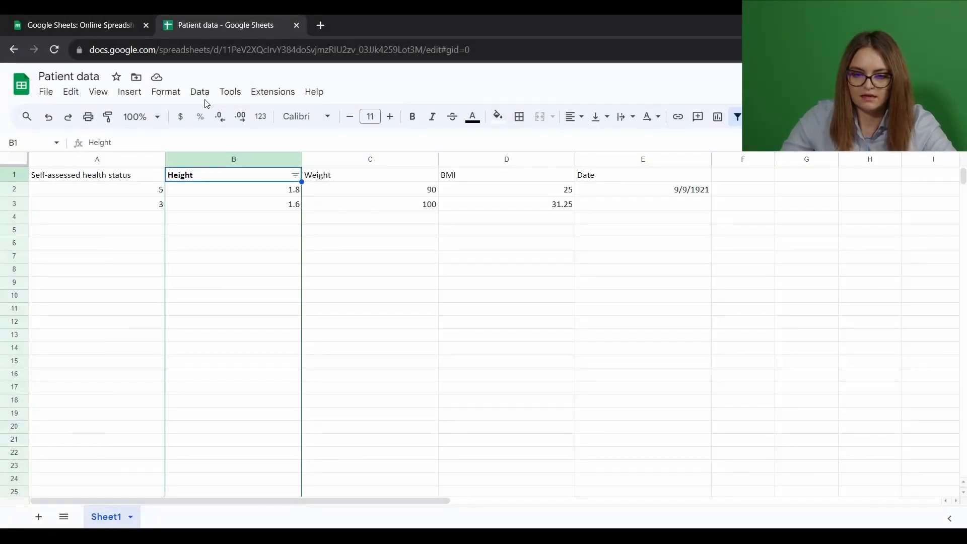
# Step: Sort the sheet by the Height column (column B) from A to Z
pyautogui.click(201, 94)
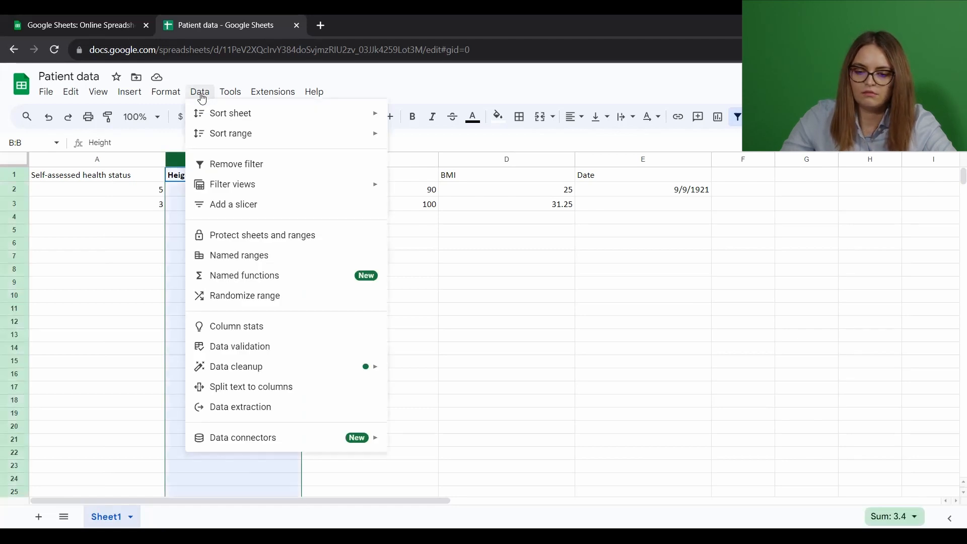
pyautogui.moveTo(224, 114)
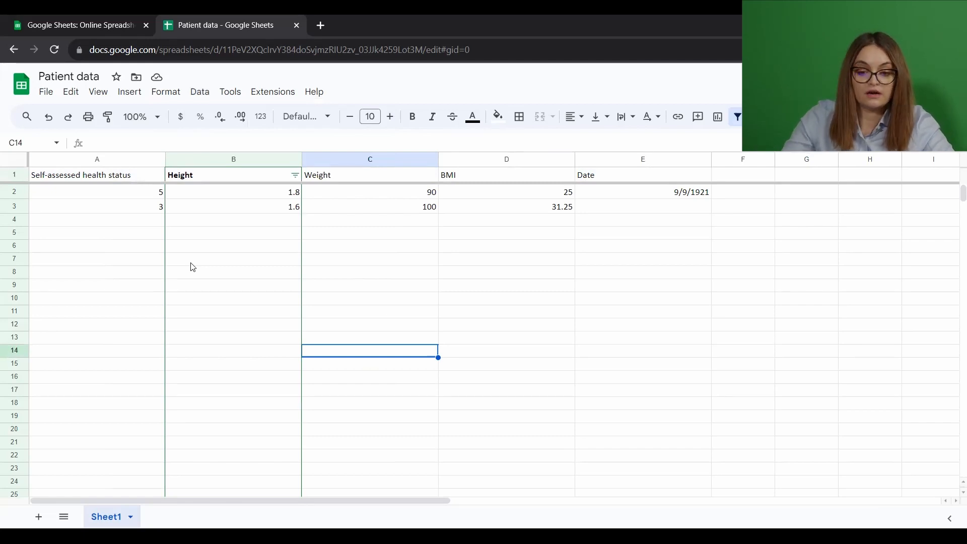
pyautogui.click(220, 156)
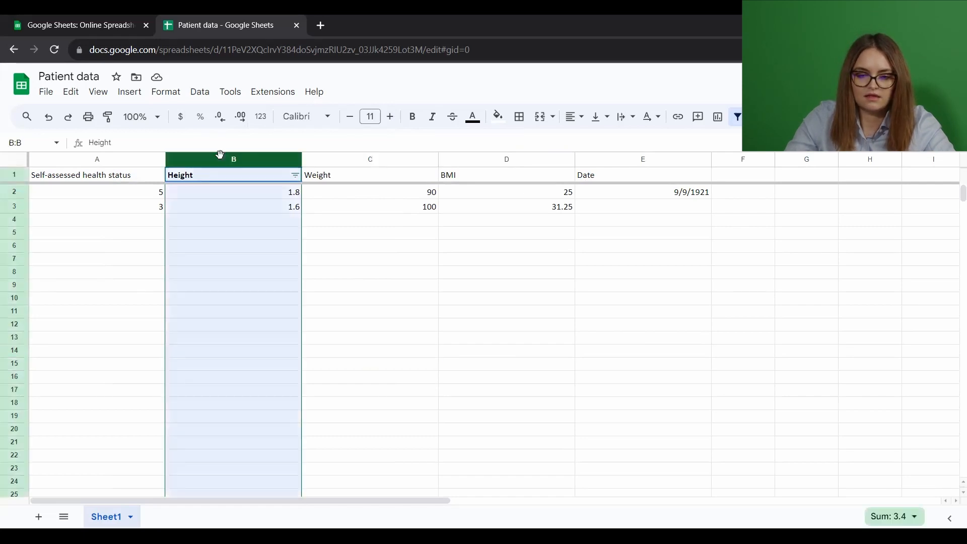
pyautogui.click(196, 91)
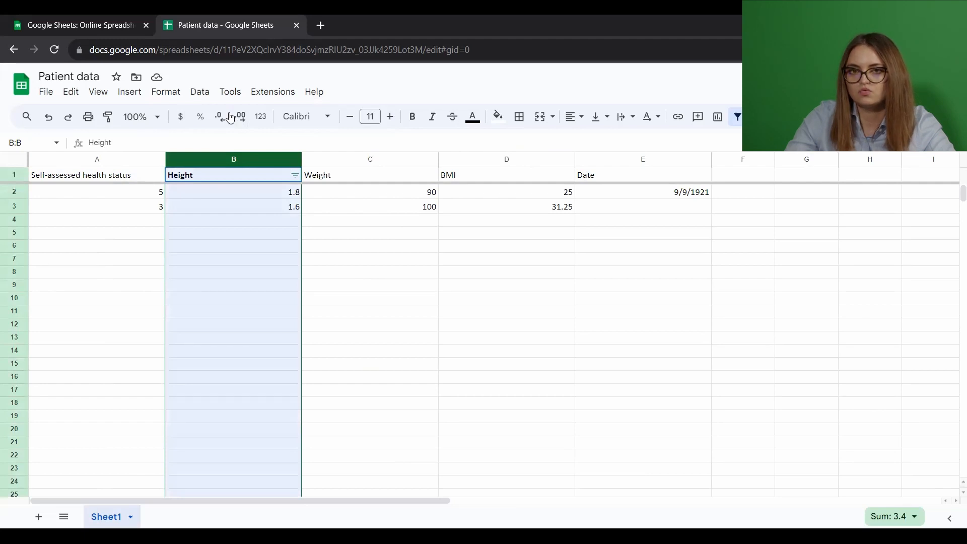
pyautogui.moveTo(231, 117)
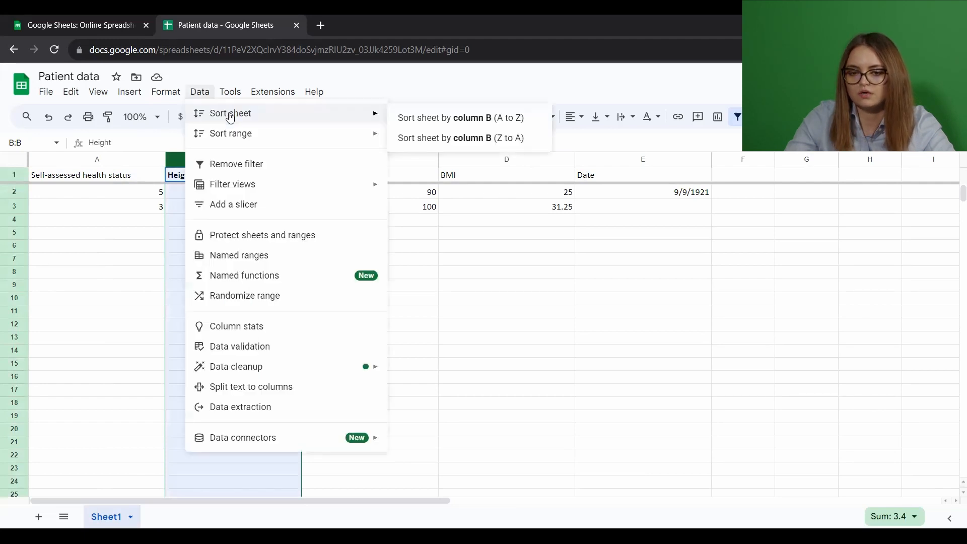
pyautogui.click(504, 120)
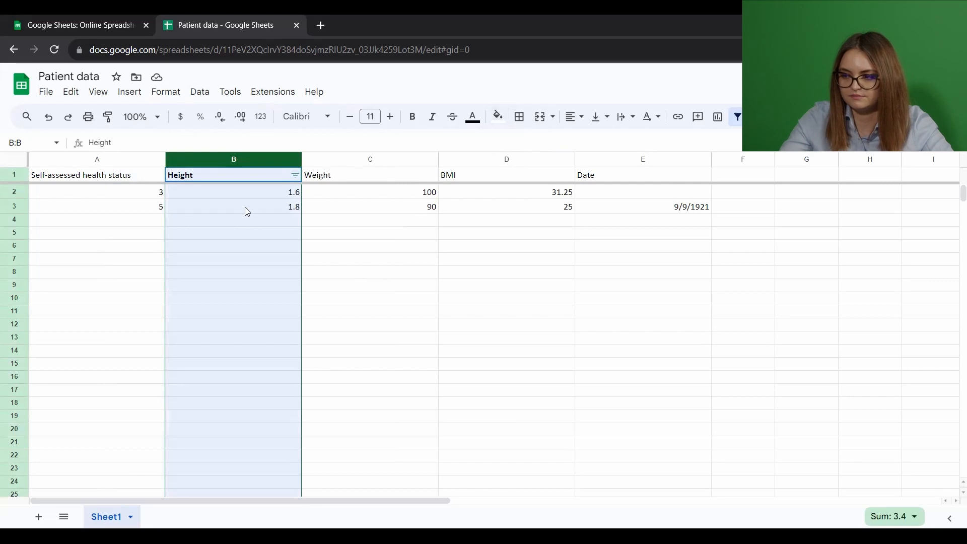
pyautogui.click(642, 337)
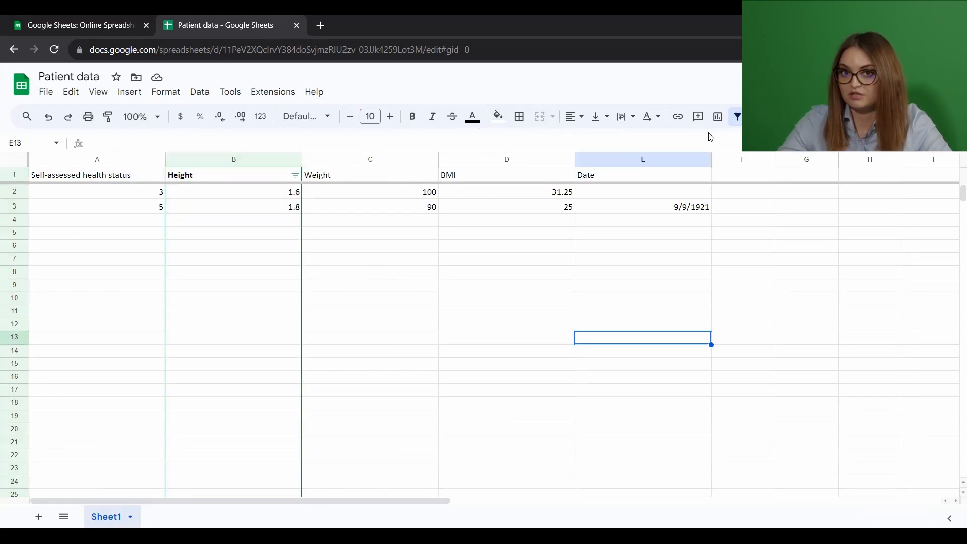
# Step: Add up the Height values in B2:B3 with a SUM function in cell B4
pyautogui.click(230, 192)
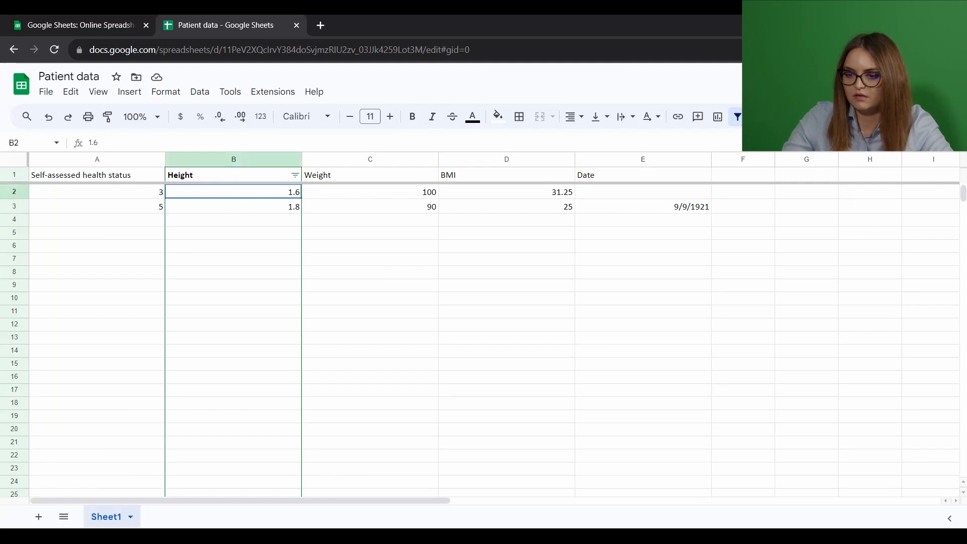
pyautogui.click(782, 116)
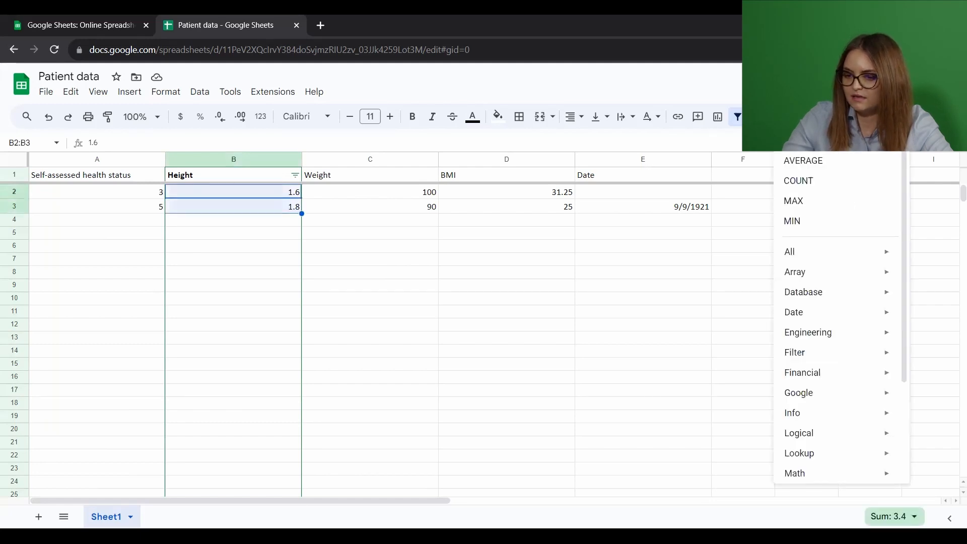
pyautogui.click(816, 148)
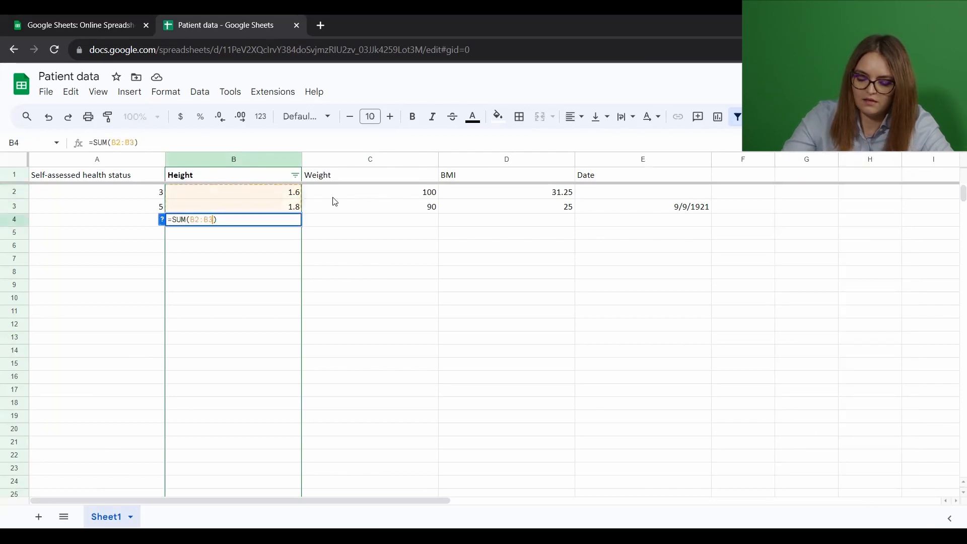
pyautogui.press('Return')
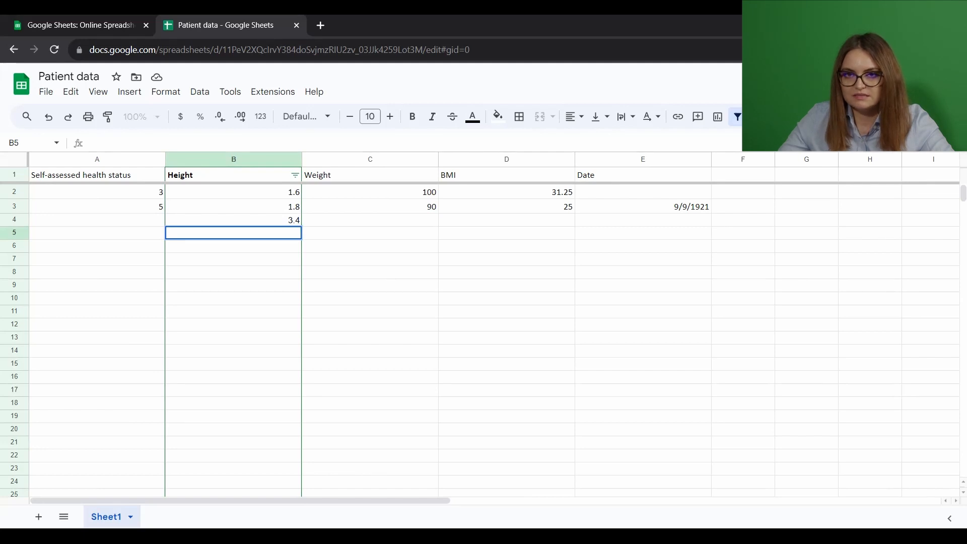
pyautogui.click(782, 116)
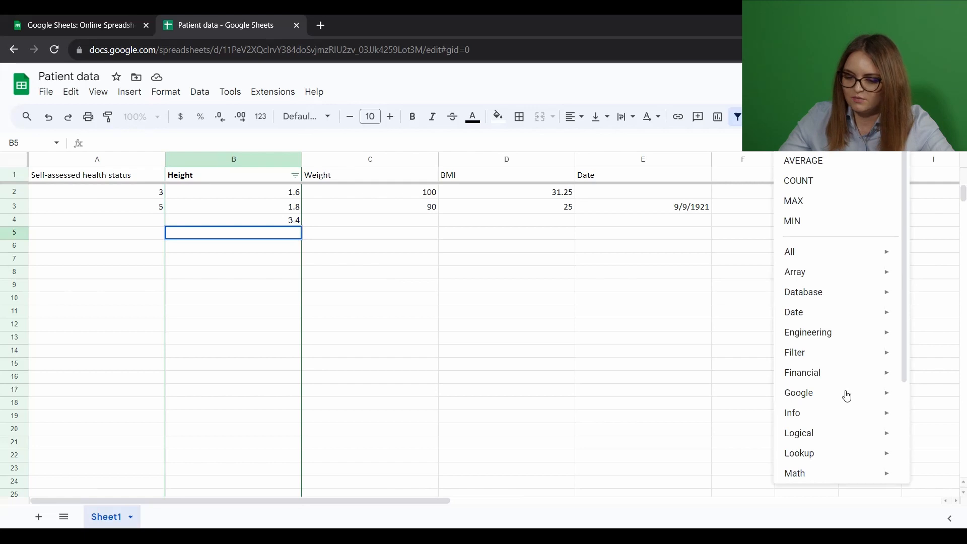
pyautogui.scroll(-3, 847, 396)
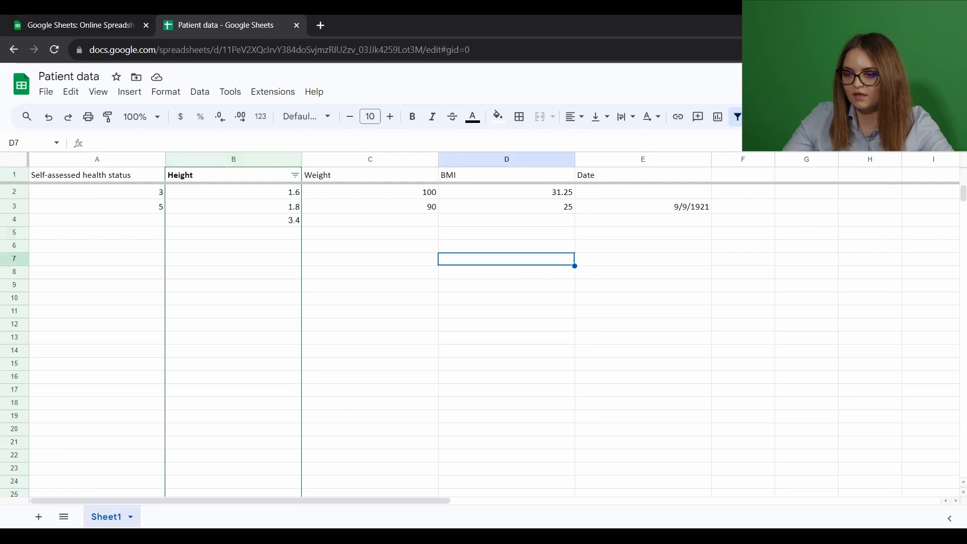
# Step: Open the sharing settings of the Patient data file and set general access to Public Health - Babes-Bolyai University
pyautogui.click(894, 85)
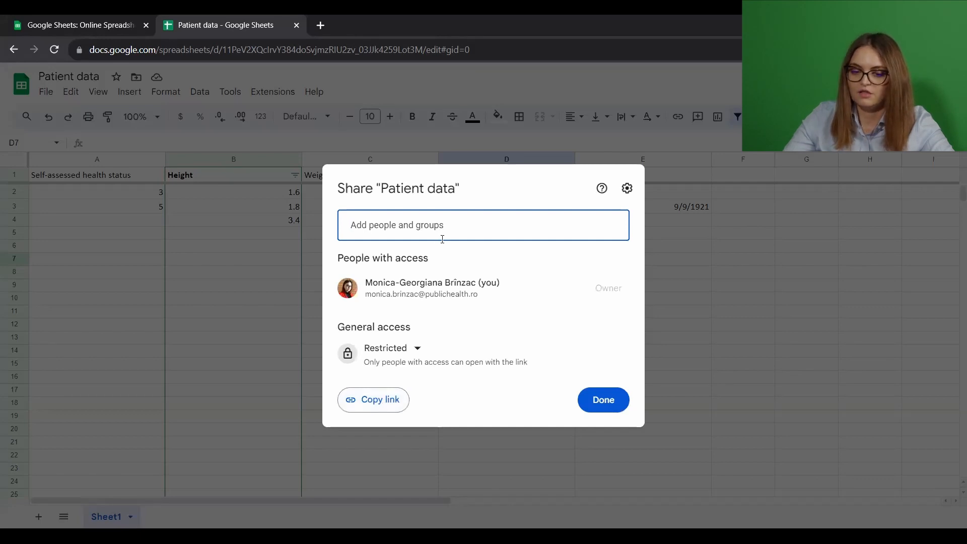
pyautogui.click(432, 356)
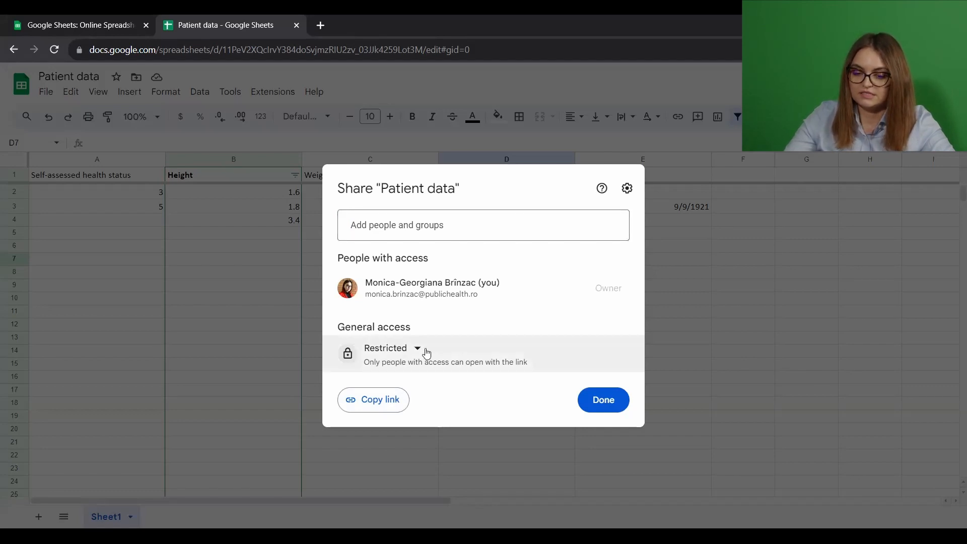
pyautogui.click(426, 352)
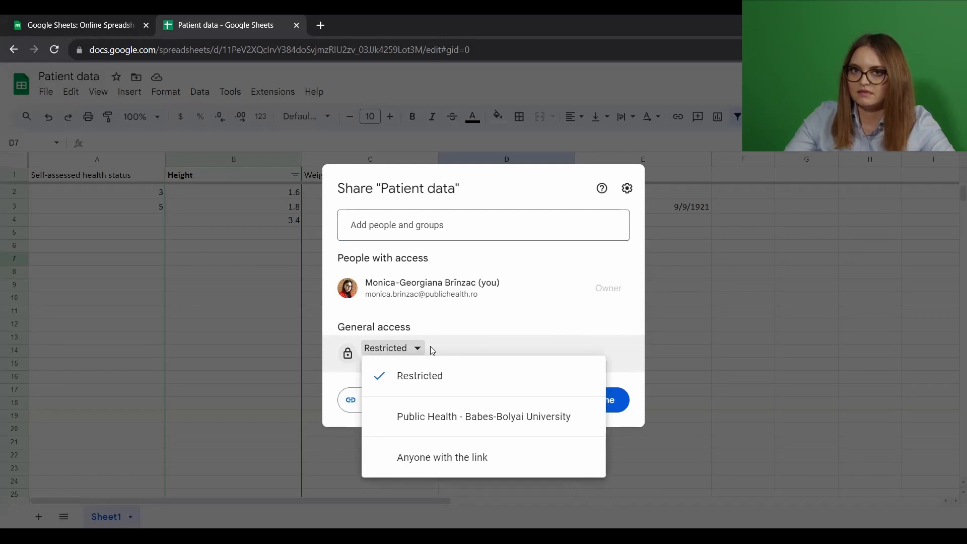
pyautogui.click(502, 430)
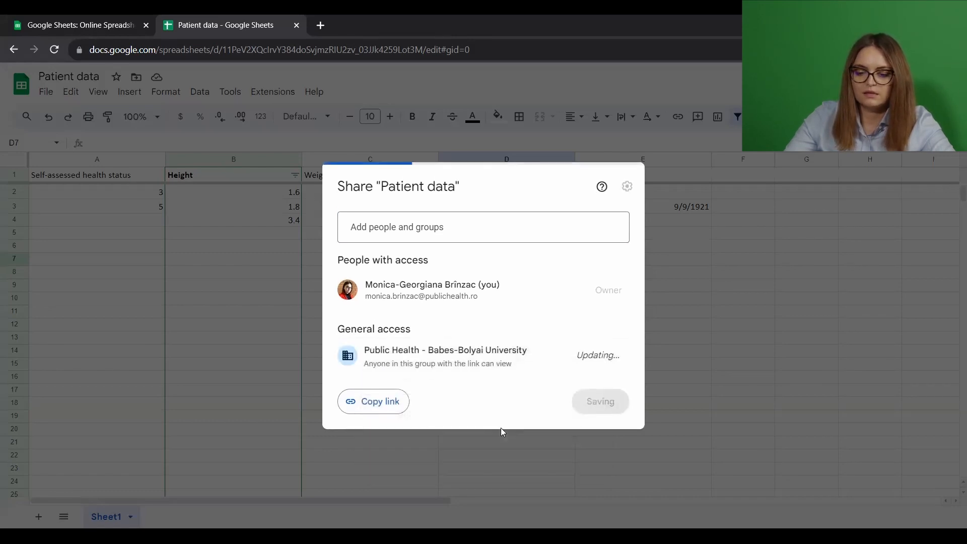